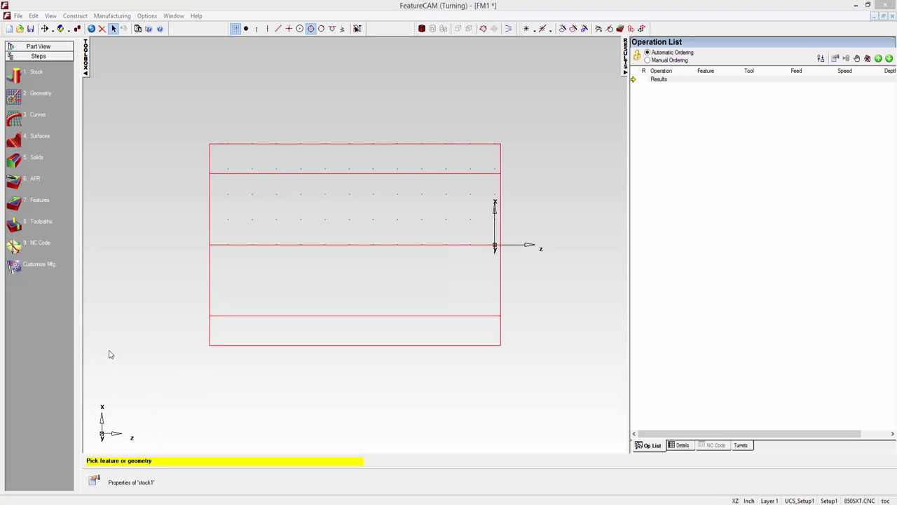
# Step: Create a turning Face feature from dimensions, keeping outer diameter 2, inner diameter 0, thickness 0.06 and negative feed direction
pyautogui.click(22, 209)
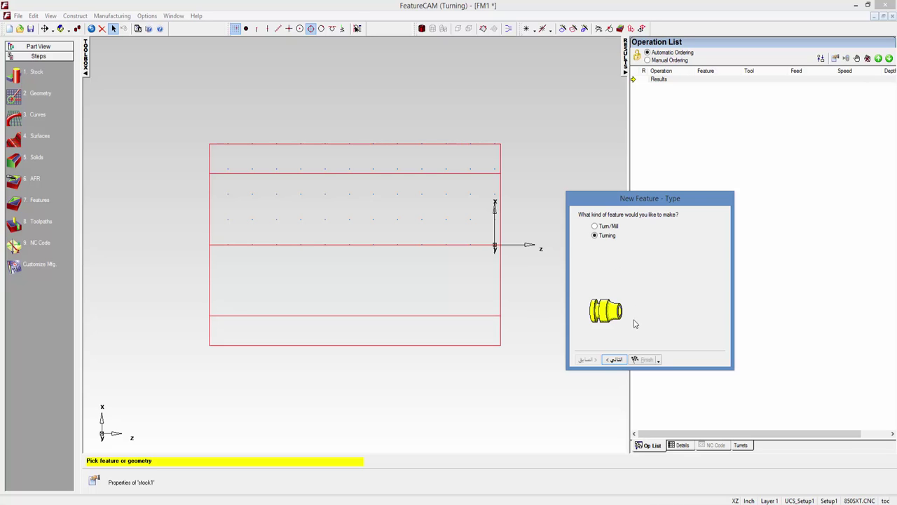
pyautogui.click(615, 360)
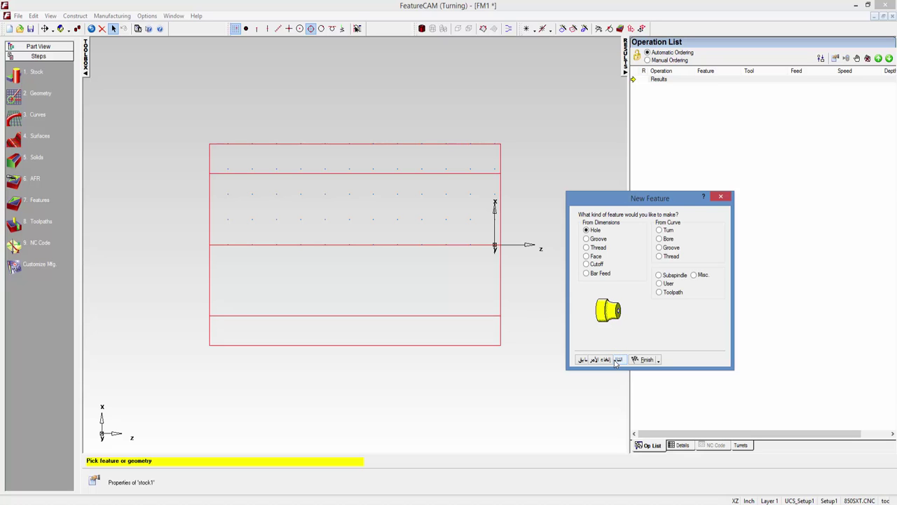
pyautogui.click(586, 258)
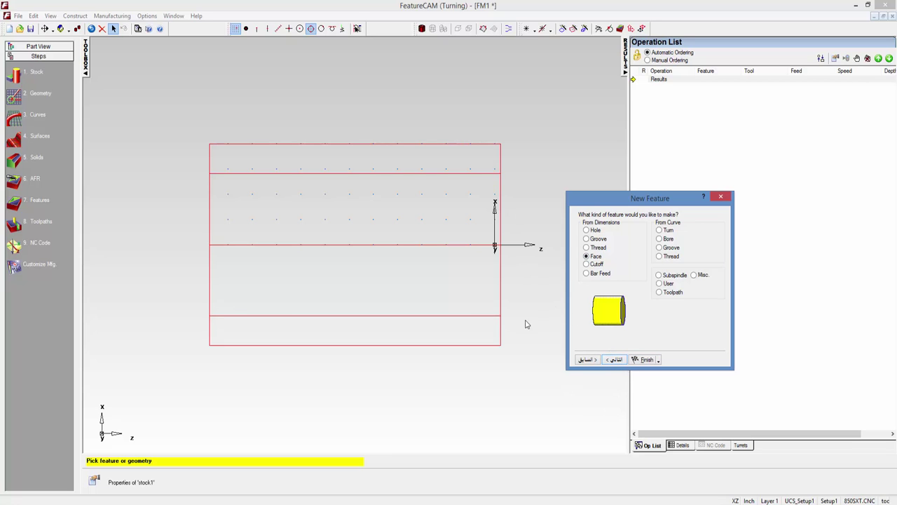
pyautogui.click(619, 361)
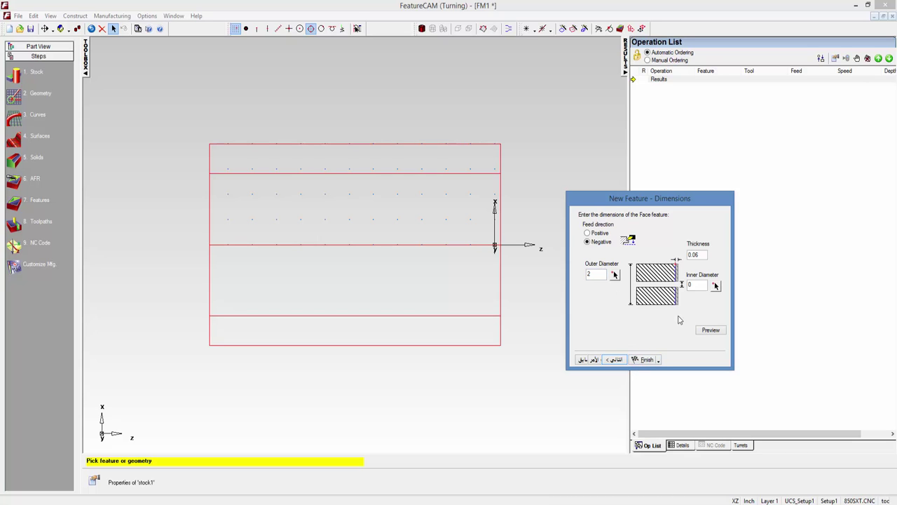
pyautogui.click(659, 360)
pyautogui.click(654, 372)
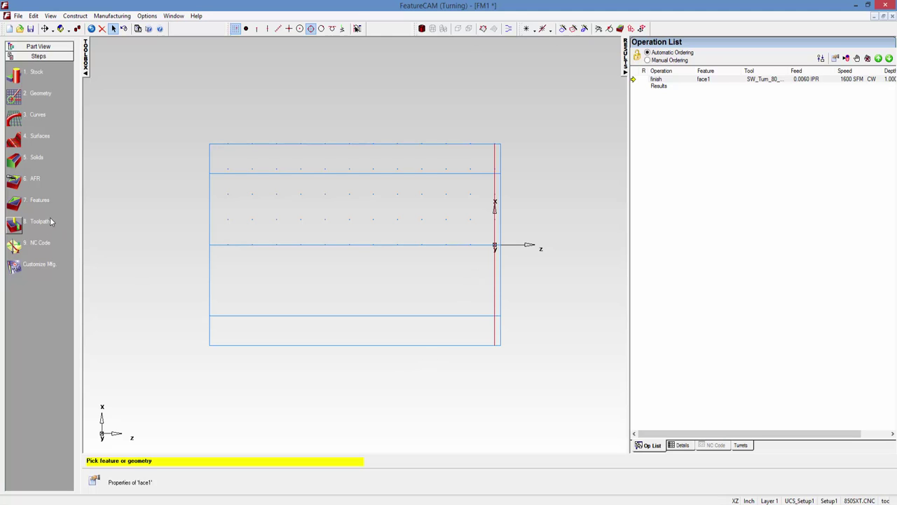
# Step: Start a turning Hole feature as a plain hole with depth 1.8 and diameter 1, and preview it
pyautogui.click(16, 205)
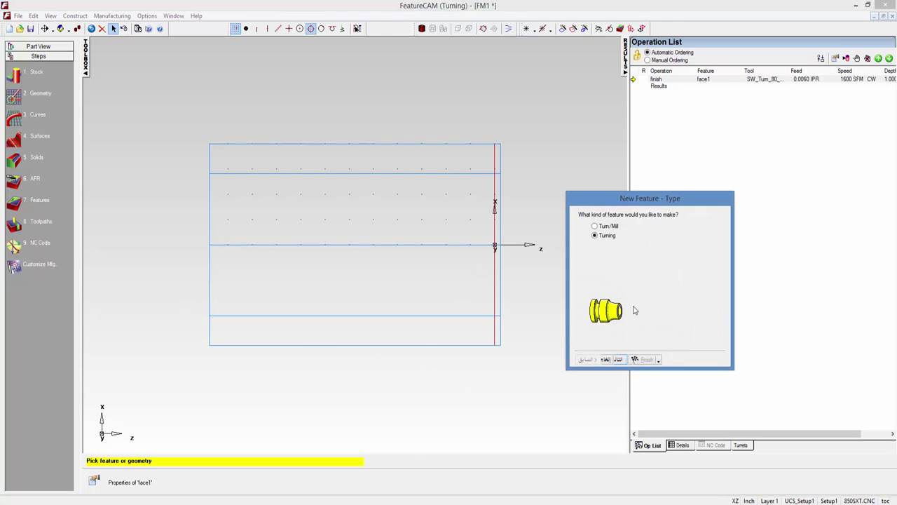
pyautogui.click(613, 362)
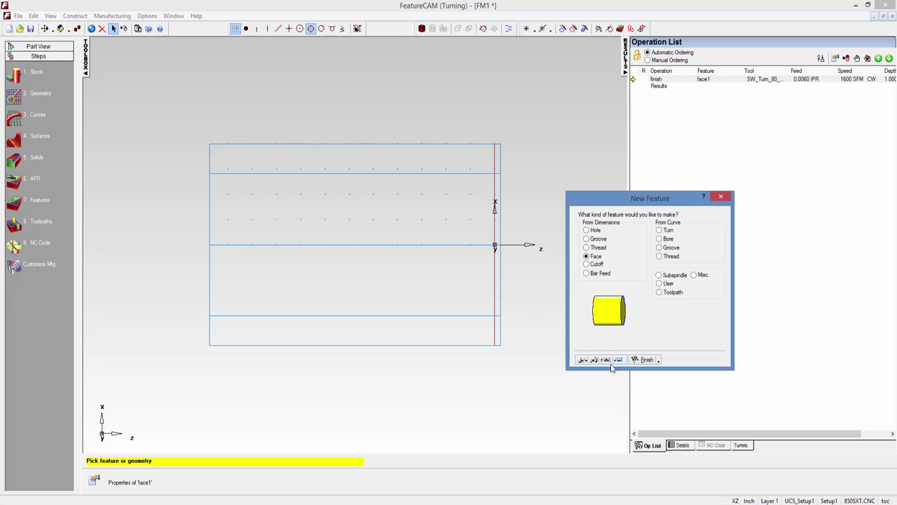
pyautogui.click(587, 230)
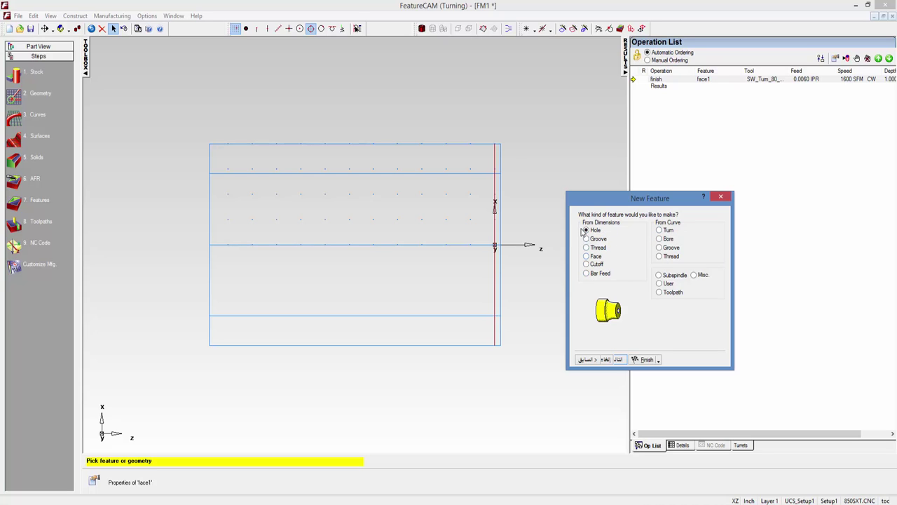
pyautogui.click(614, 360)
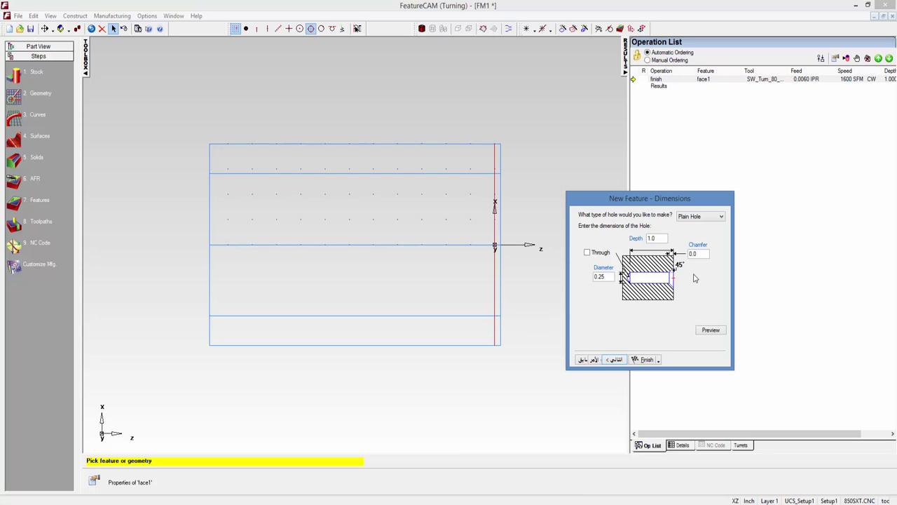
pyautogui.doubleClick(650, 238)
pyautogui.moveTo(609, 276); pyautogui.dragTo(588, 279)
pyautogui.write('1')
pyautogui.click(710, 335)
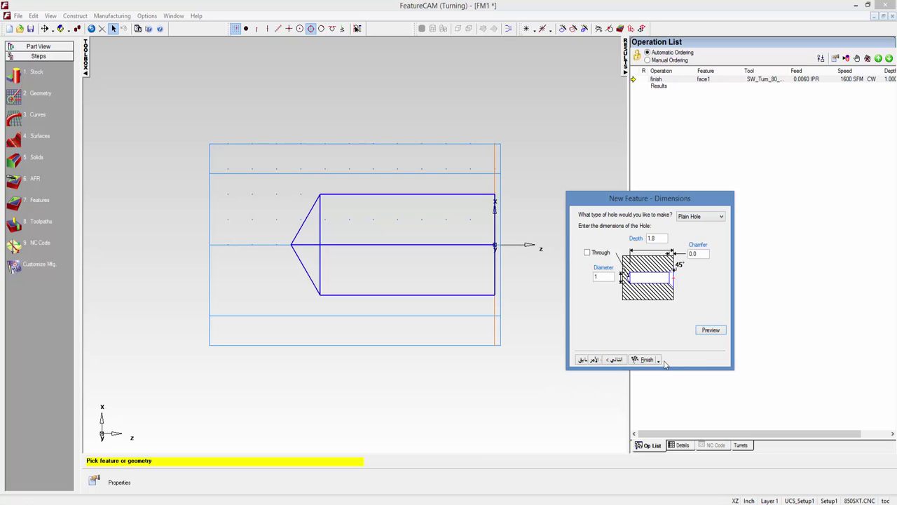
# Step: Locate the hole at Z 0.0, keep the Spot Drill and Drill operations, and finish the feature
pyautogui.click(616, 360)
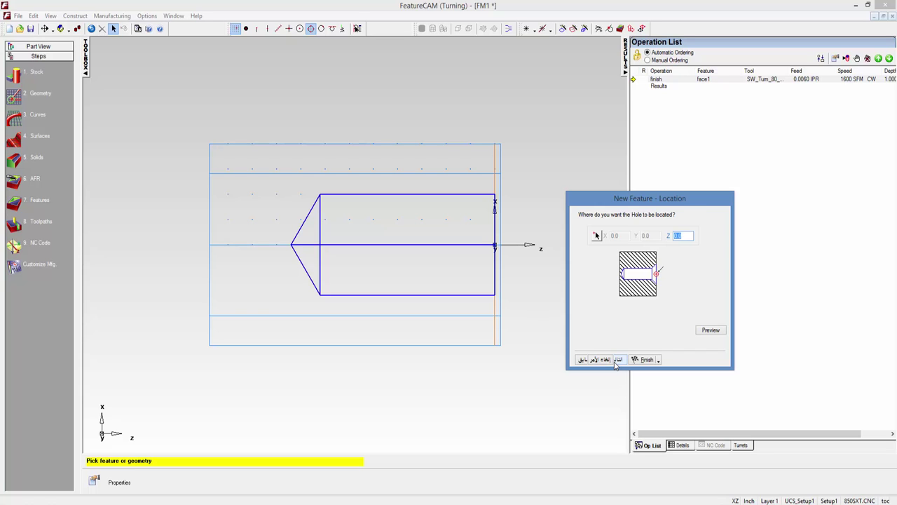
pyautogui.click(616, 360)
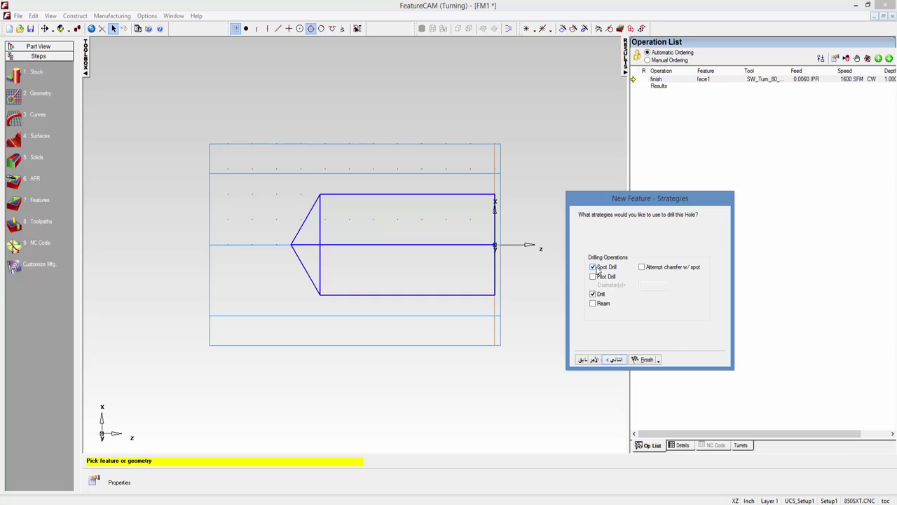
pyautogui.click(616, 362)
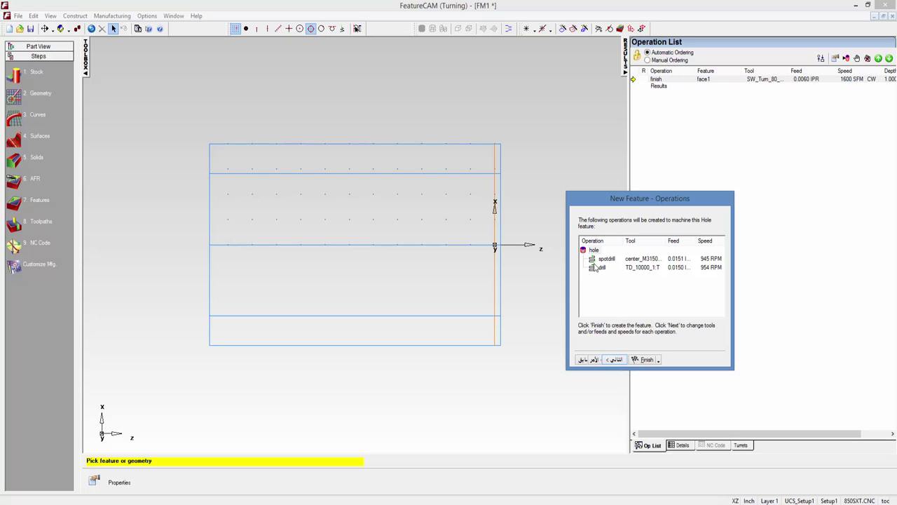
pyautogui.click(659, 362)
pyautogui.click(646, 370)
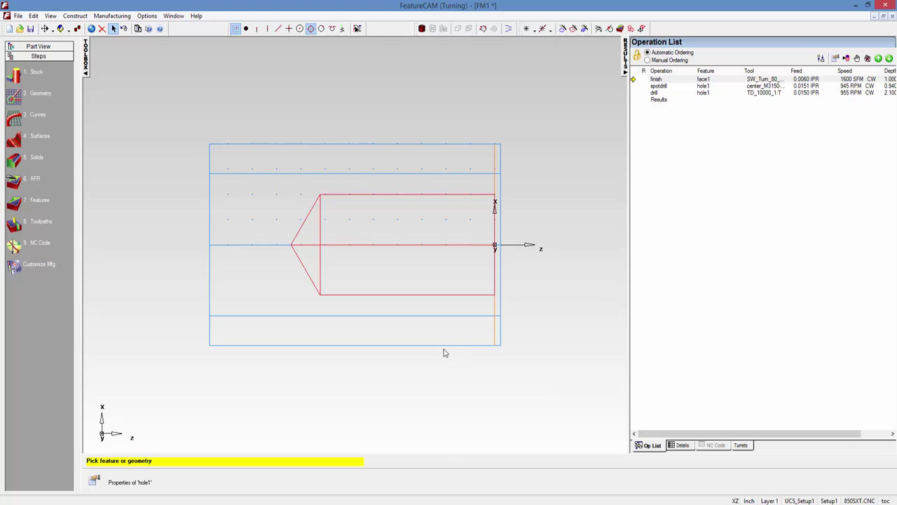
# Step: Run the 3D toolpath simulation of the face and hole in the isometric view, accepting the operation ordering
pyautogui.click(68, 29)
pyautogui.click(70, 41)
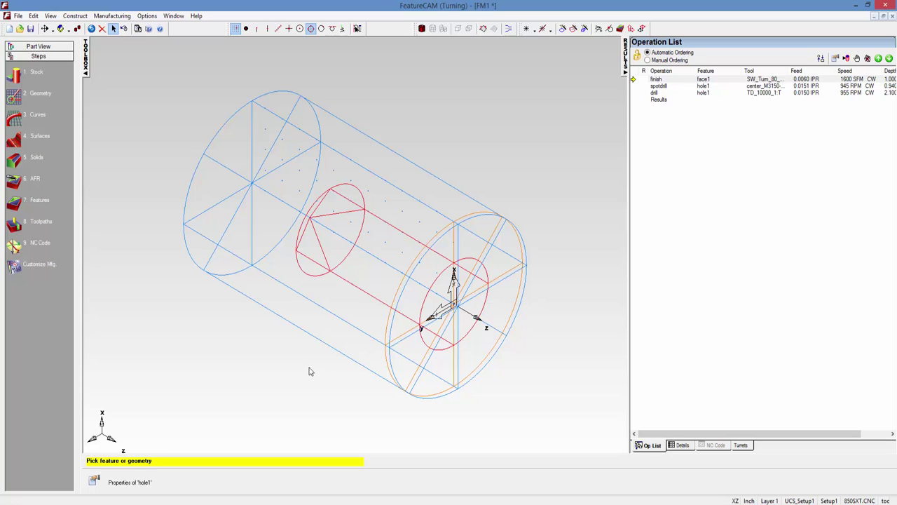
pyautogui.click(16, 225)
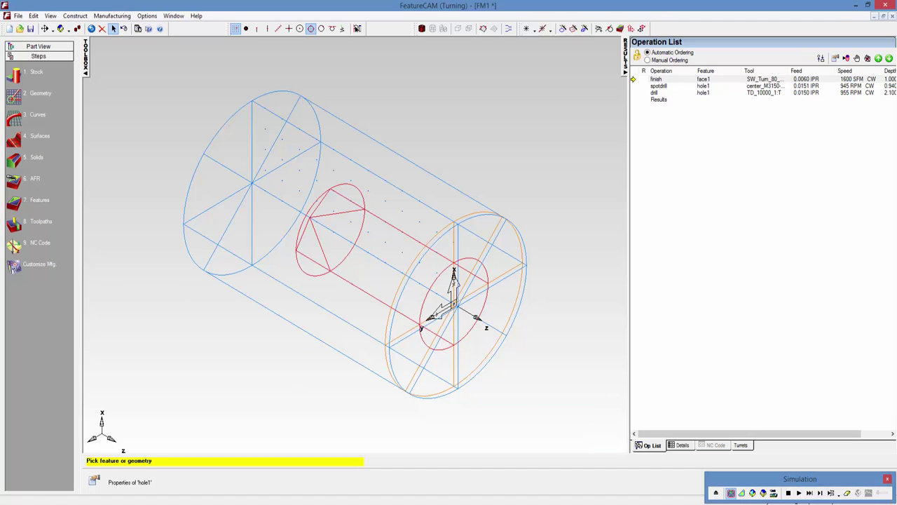
pyautogui.click(752, 492)
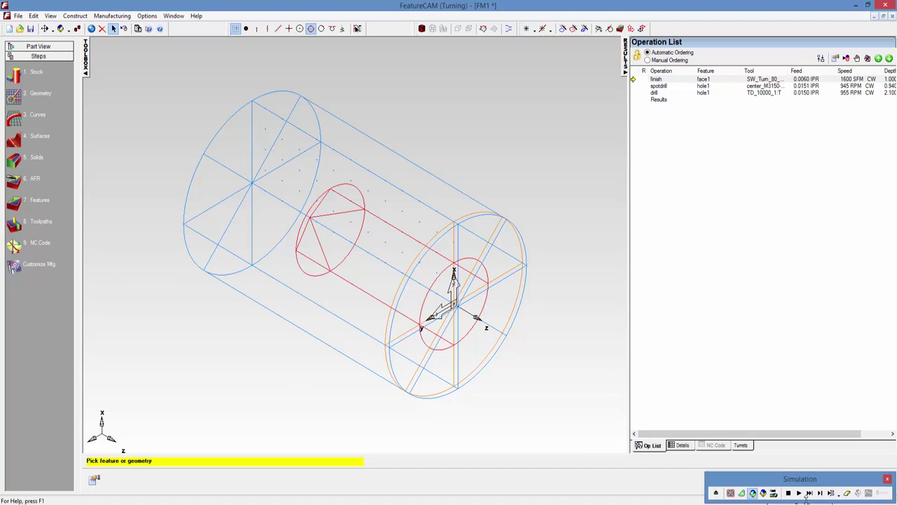
pyautogui.click(799, 493)
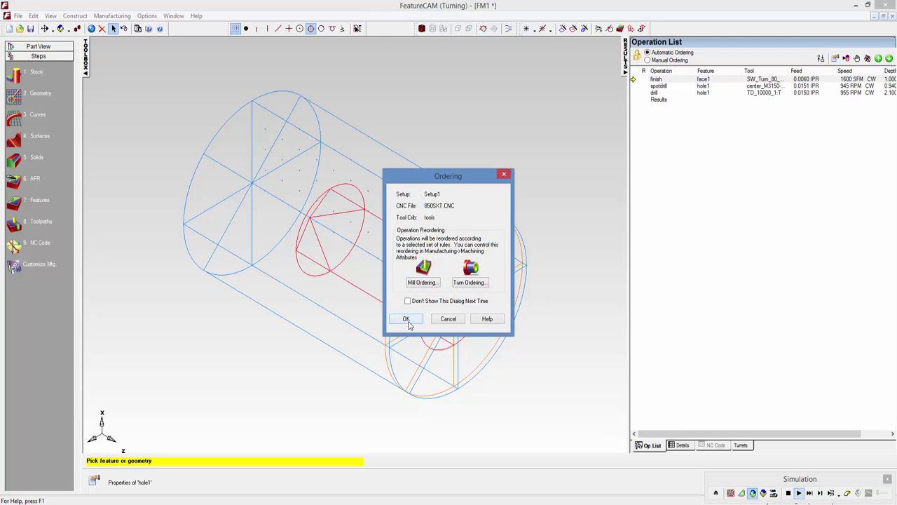
pyautogui.click(407, 319)
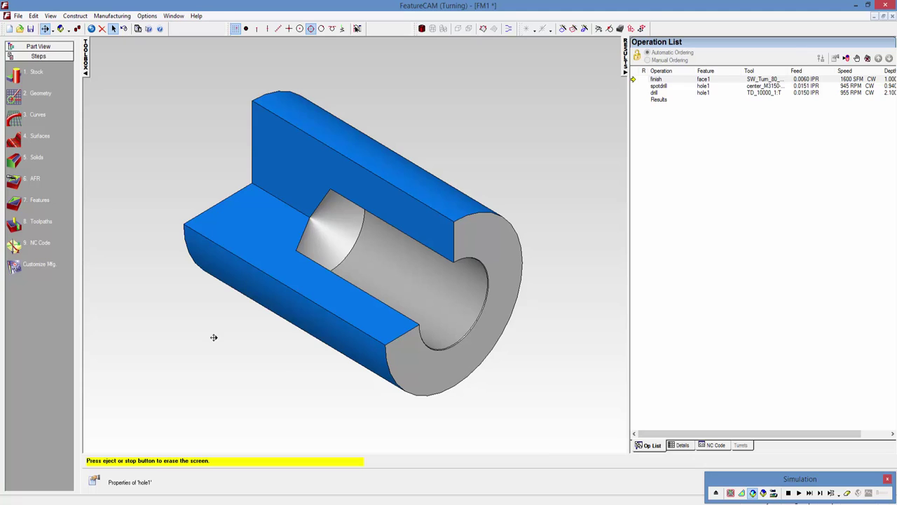
# Step: Inspect the simulated hole section in the Top view and clear the simulation
pyautogui.click(70, 33)
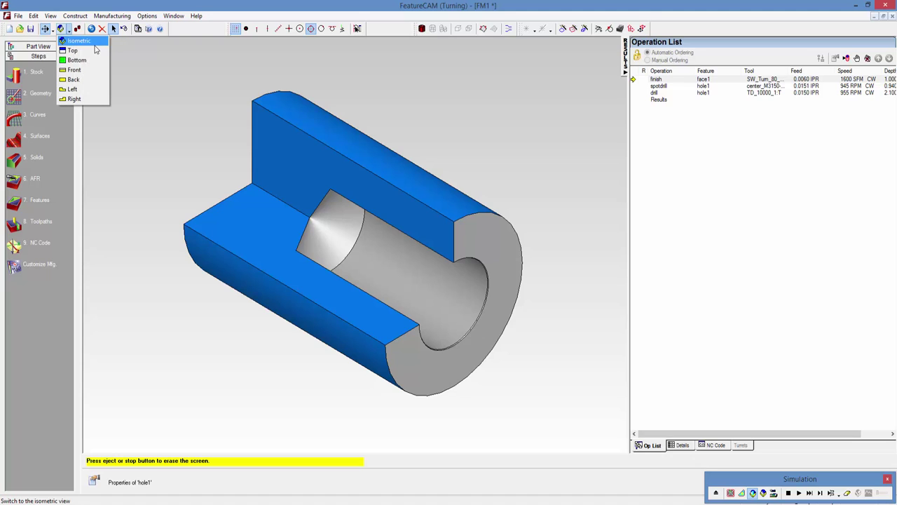
pyautogui.click(107, 54)
pyautogui.click(69, 30)
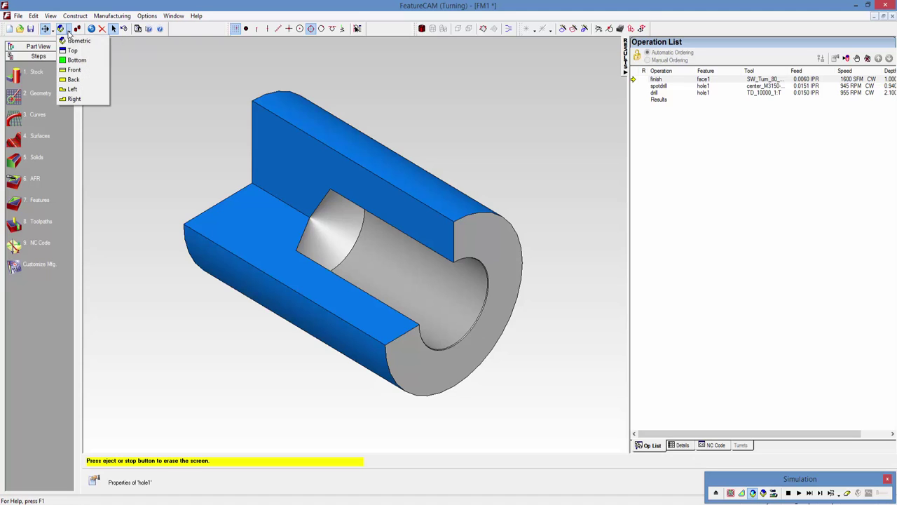
pyautogui.click(75, 51)
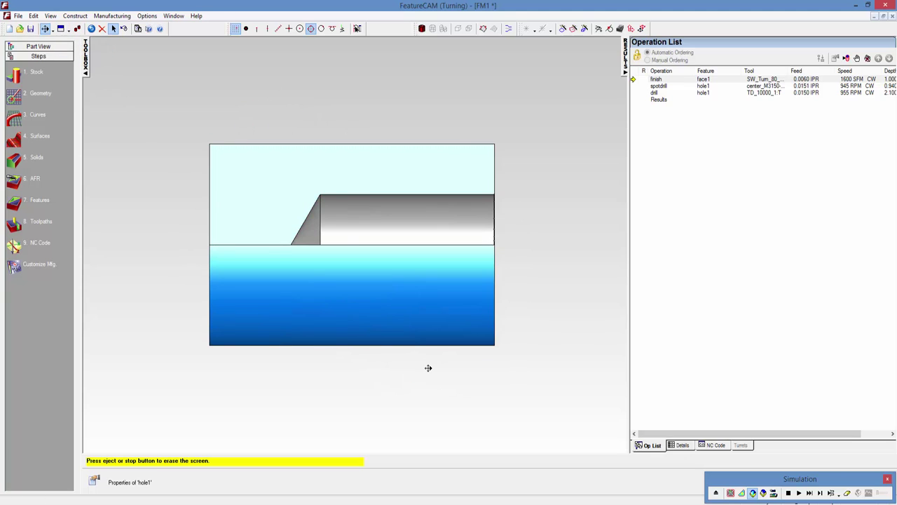
pyautogui.press('Escape')
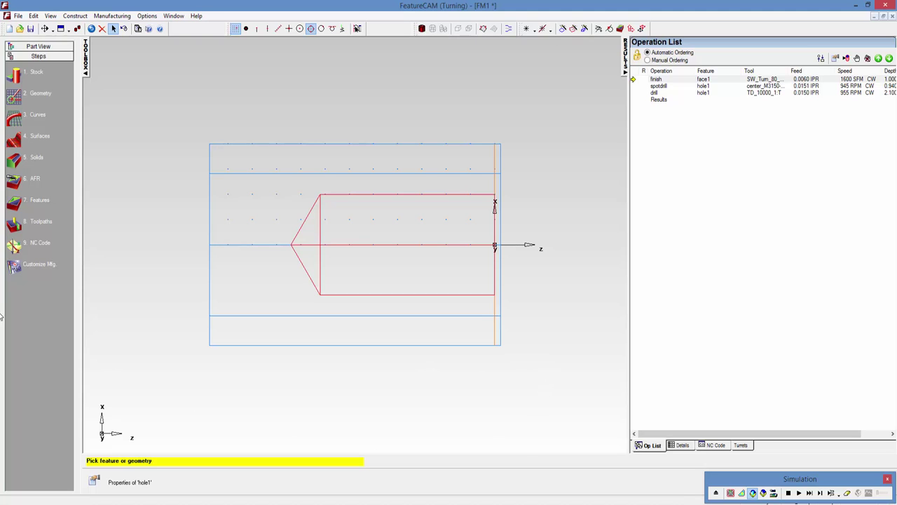
# Step: Start a turning Thread feature from the standard thread 1.2500-7 UNC with type ID
pyautogui.click(14, 202)
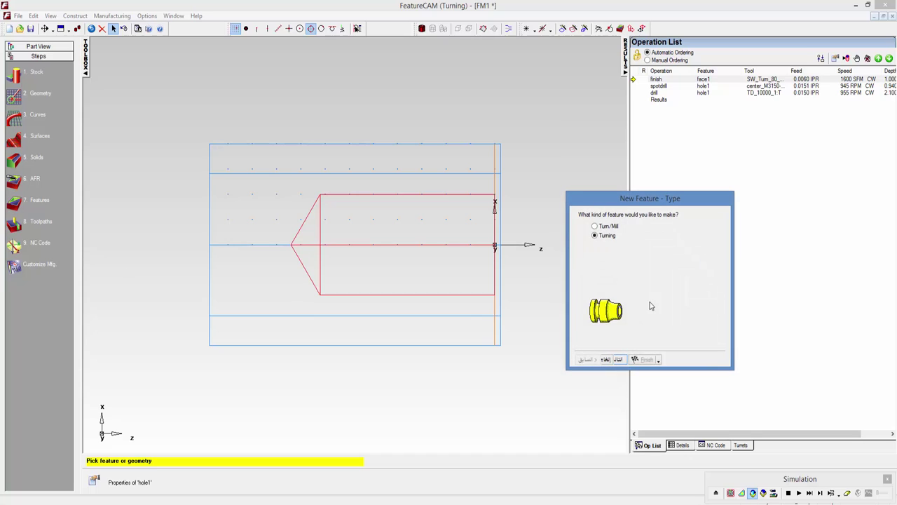
pyautogui.click(618, 359)
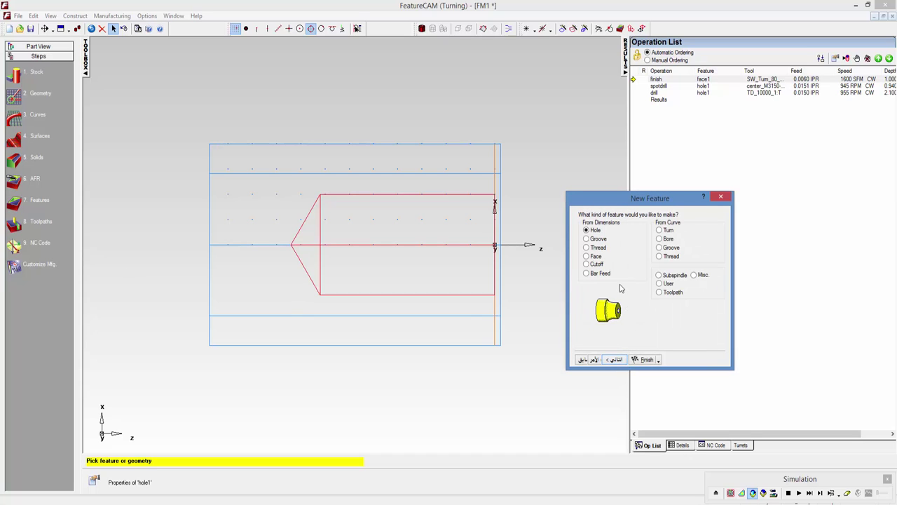
pyautogui.click(586, 248)
pyautogui.click(615, 361)
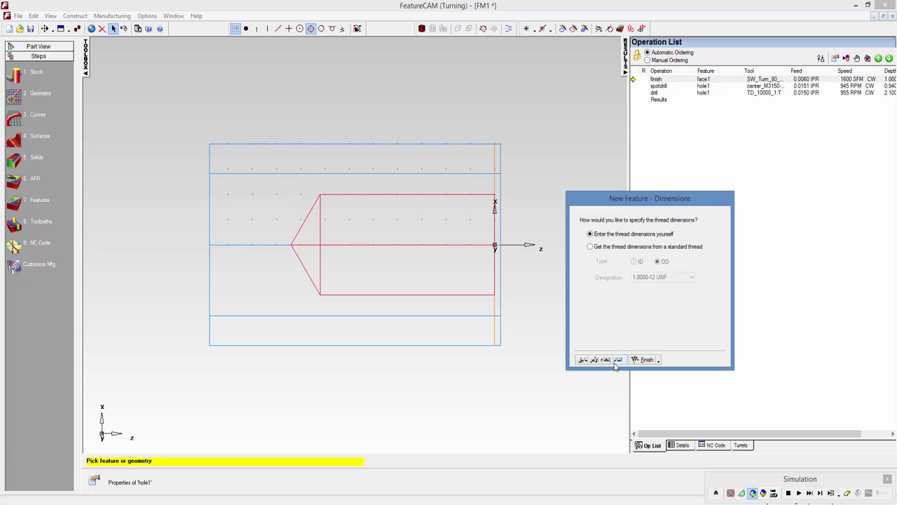
pyautogui.click(590, 247)
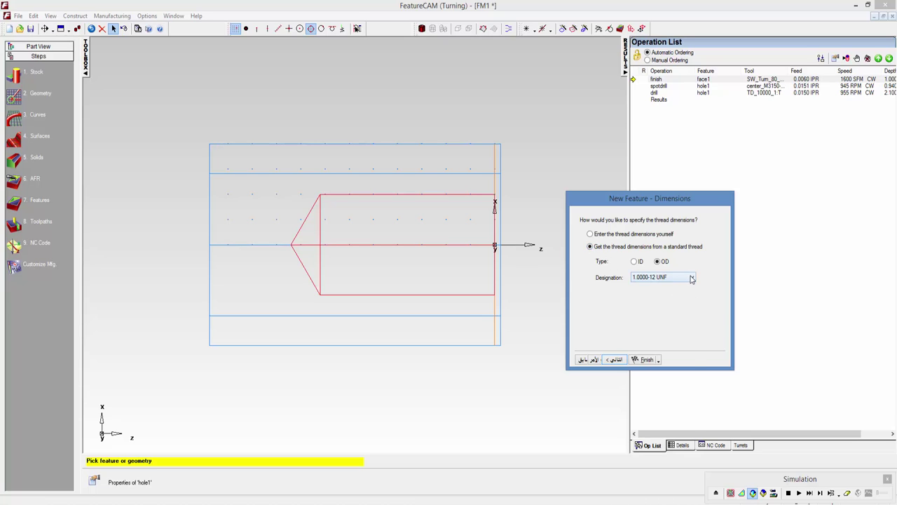
pyautogui.click(691, 278)
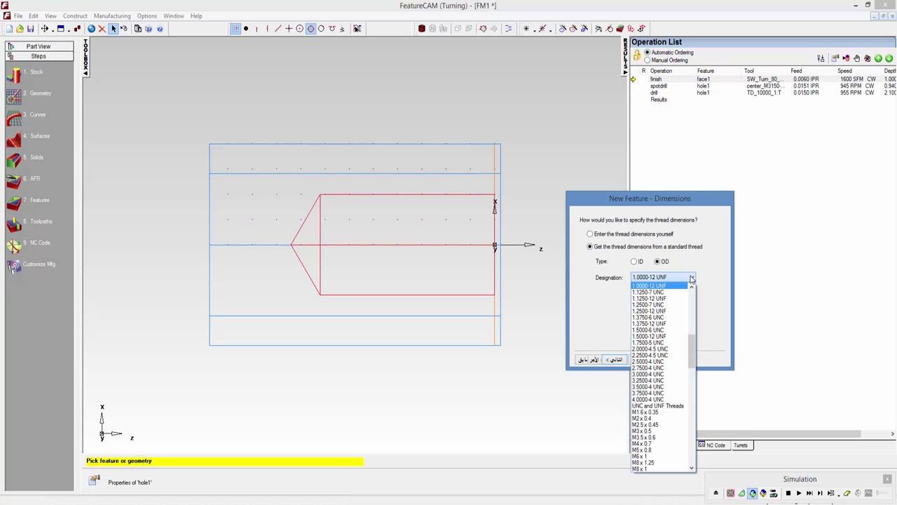
pyautogui.click(665, 305)
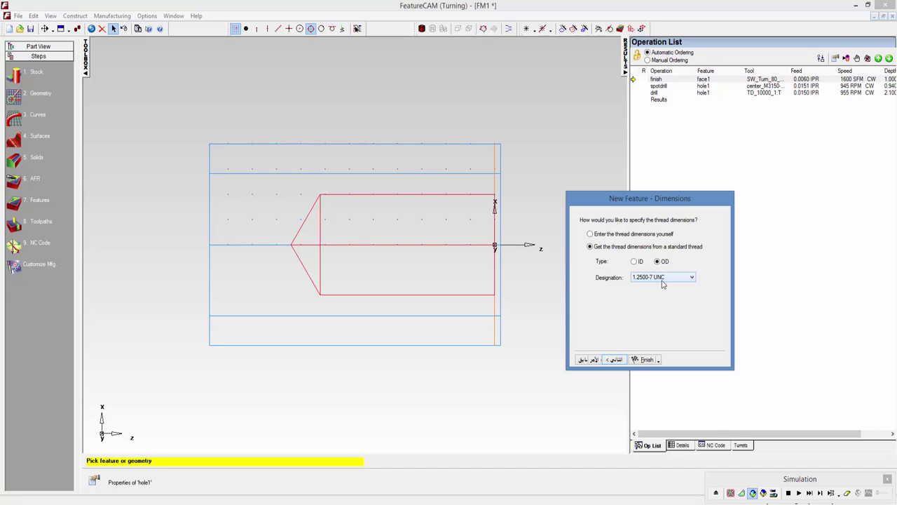
pyautogui.click(635, 261)
pyautogui.click(614, 360)
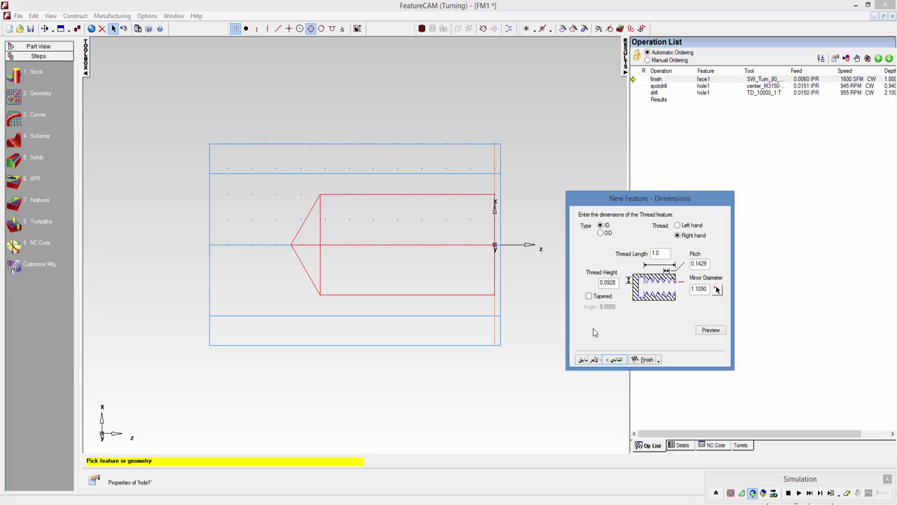
# Step: Preview the right-hand internal thread with length 1.0, keep its location at Z 0.0, and finish the feature
pyautogui.click(712, 331)
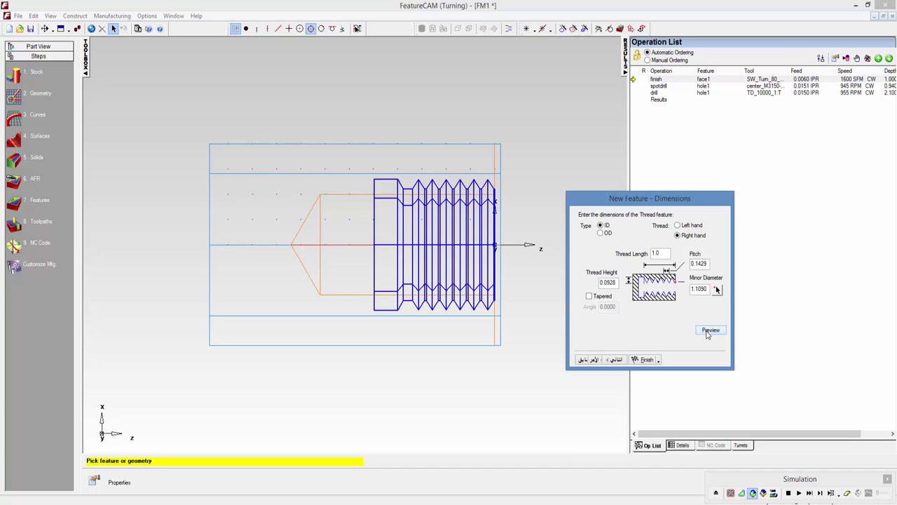
pyautogui.click(615, 360)
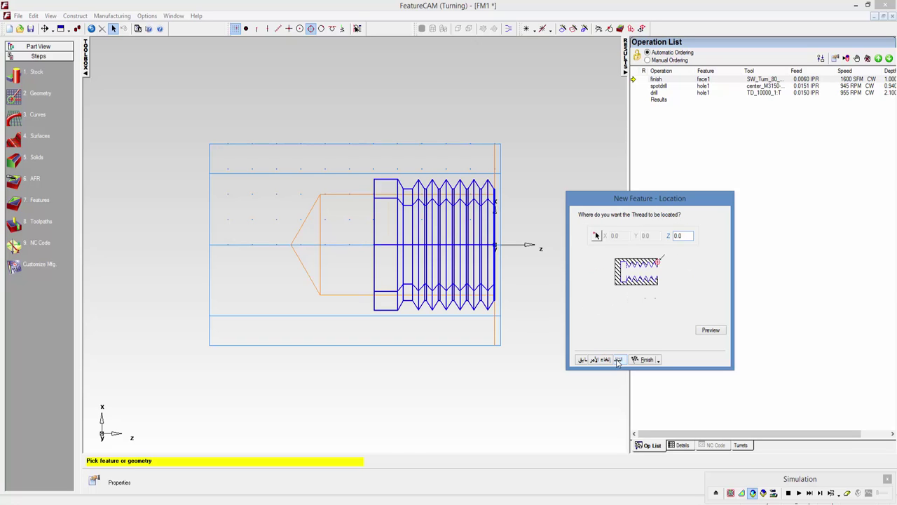
pyautogui.click(617, 359)
pyautogui.click(618, 360)
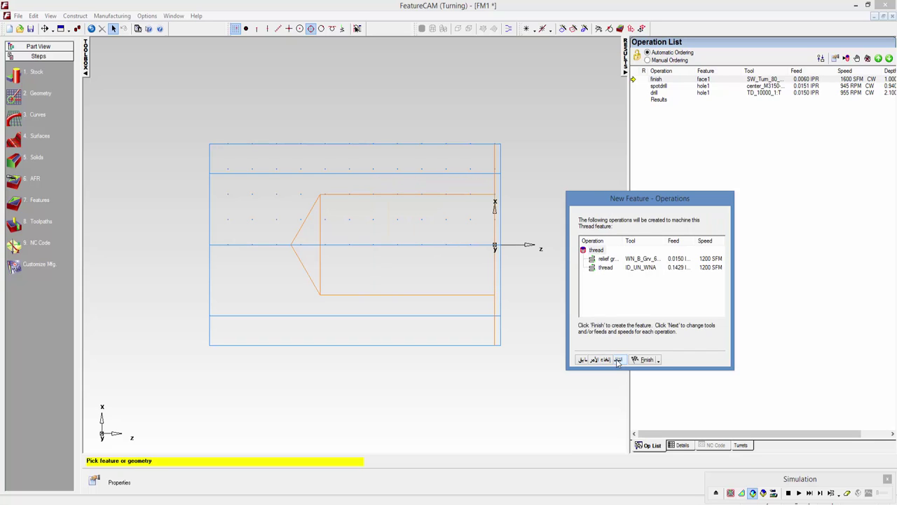
pyautogui.click(658, 359)
pyautogui.click(659, 372)
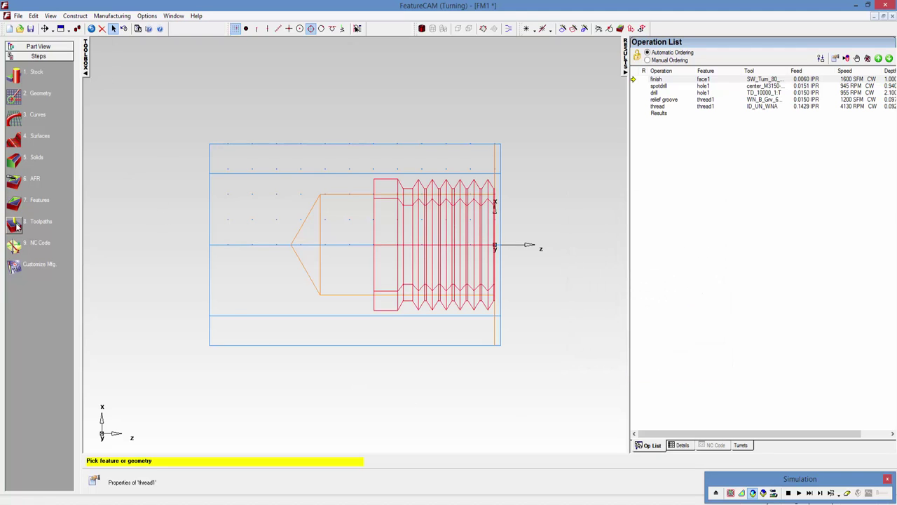
# Step: Run the 3D simulation including the internal thread and inspect the finished part in the isometric view
pyautogui.click(799, 493)
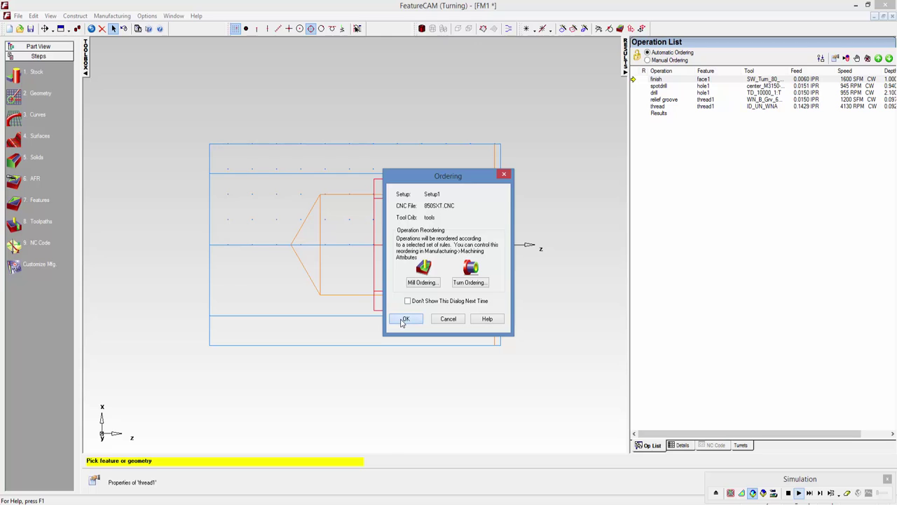
pyautogui.click(405, 319)
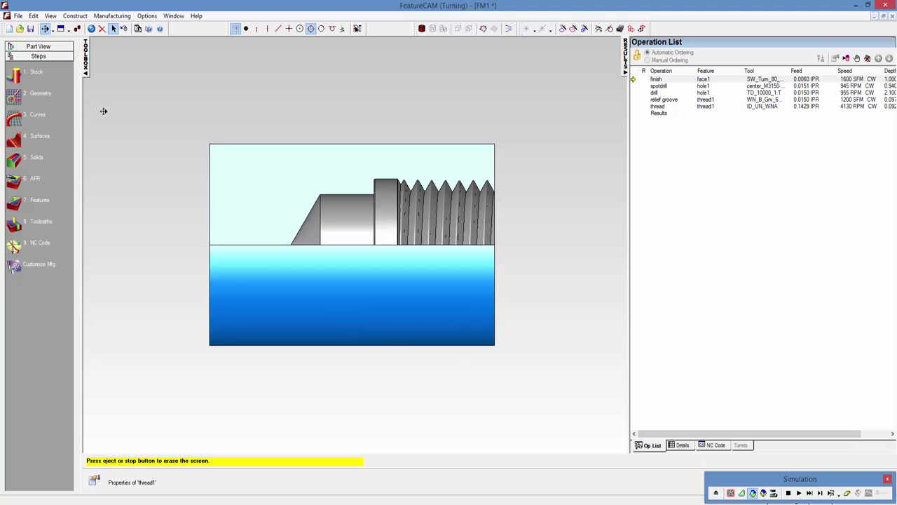
pyautogui.click(69, 29)
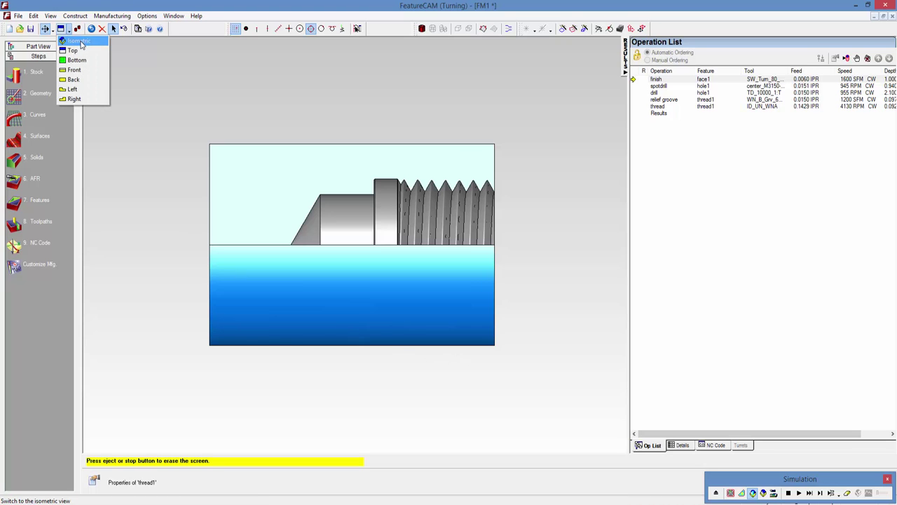
pyautogui.click(83, 43)
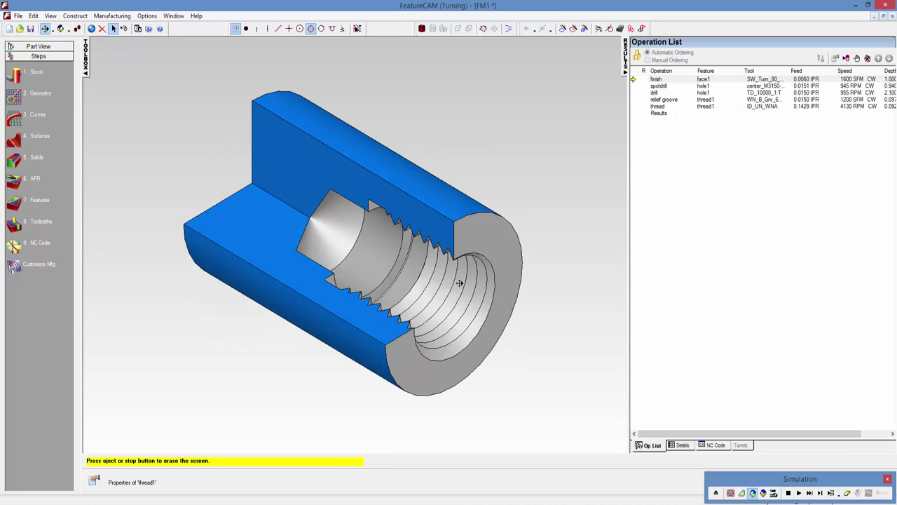